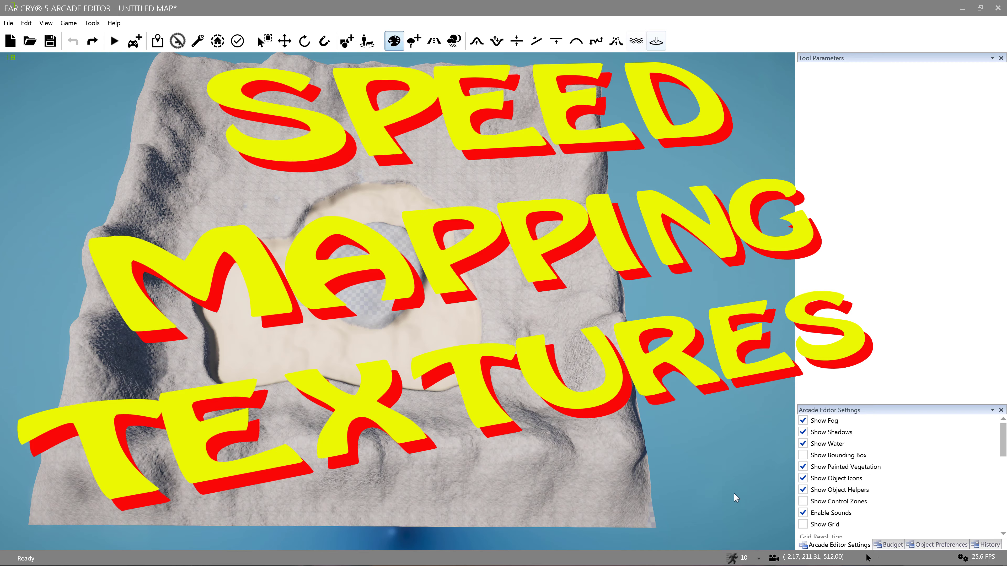
Step: Replace the IGE_Default terrain texture with Grass_Light_02
right_click_drag(601, 442, 601, 351)
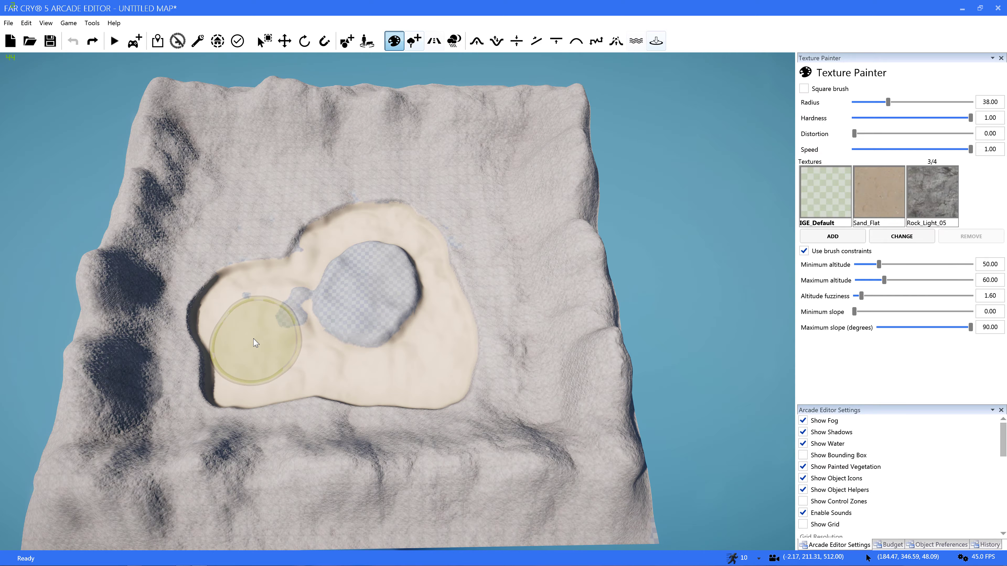
scroll(254, 339, "up", 3)
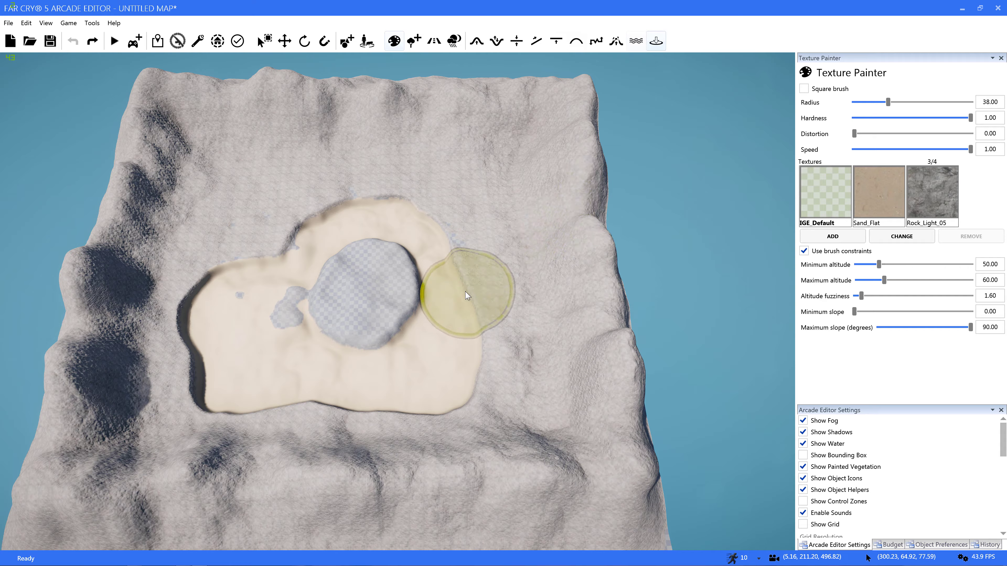
scroll(464, 302, "up", 5)
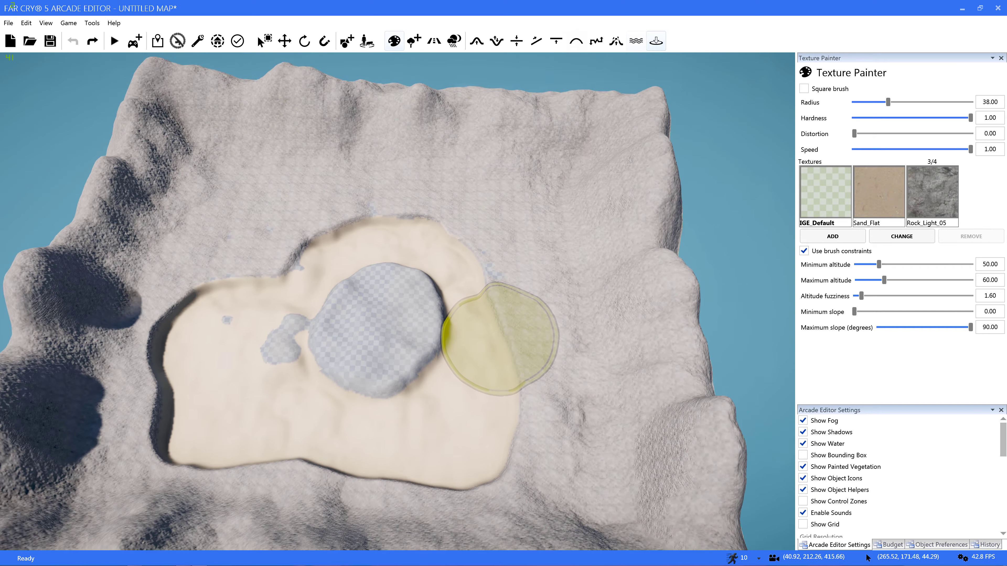
mouse_move(500, 338)
right_mouse_down()
mouse_move(490, 306)
mouse_move(479, 321)
right_mouse_up()
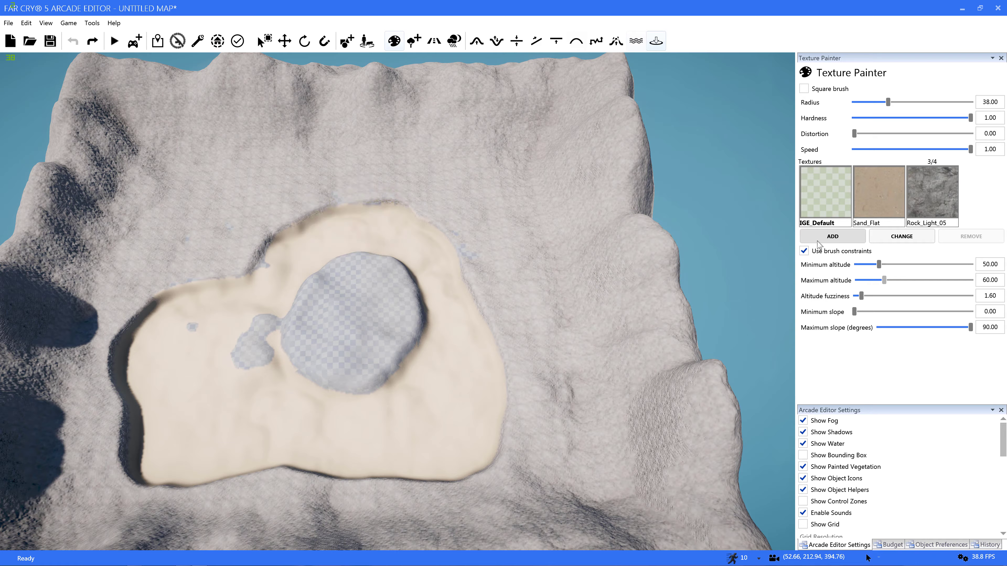
left_click(807, 236)
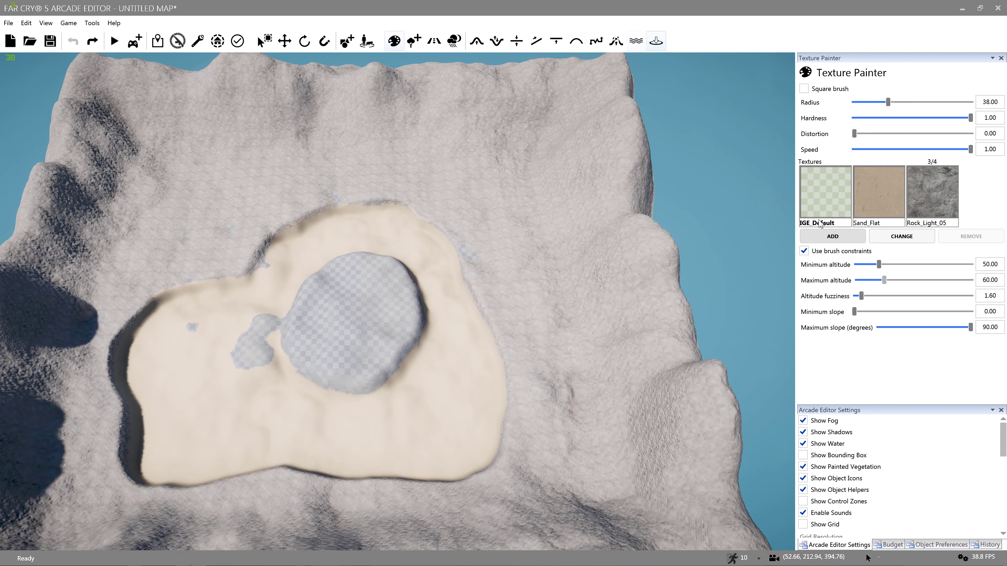
left_click(628, 446)
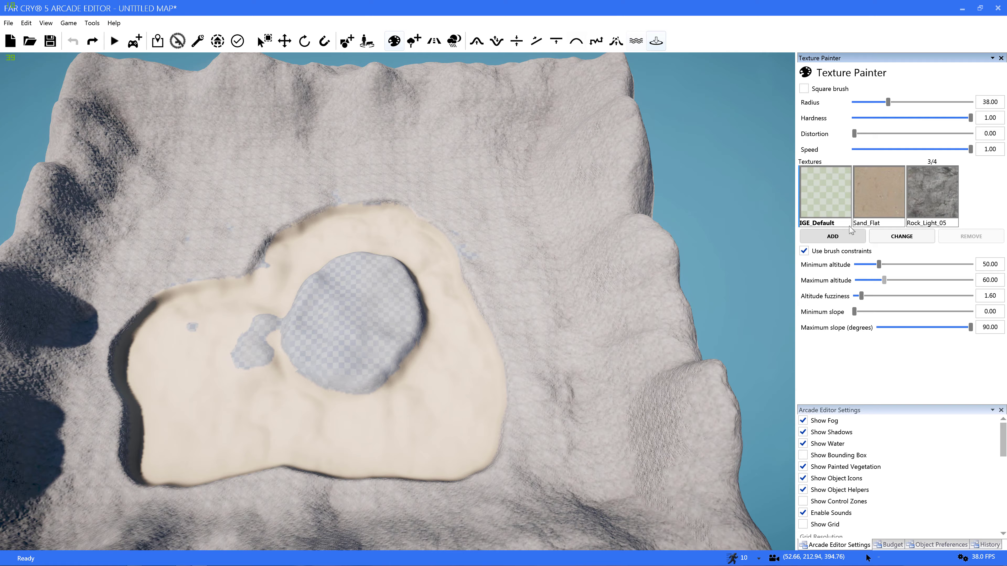
left_click(907, 237)
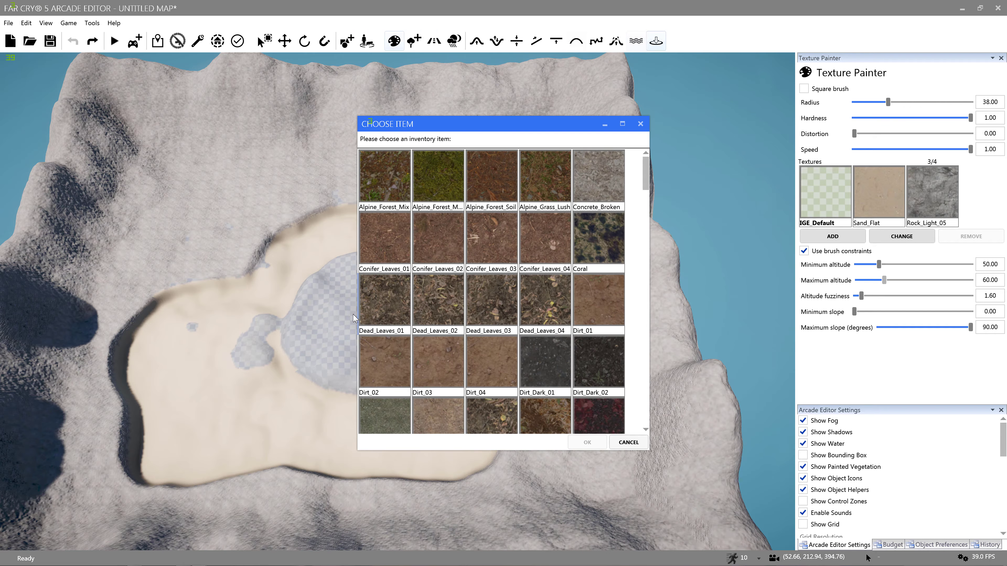
left_click_drag(644, 187, 646, 281)
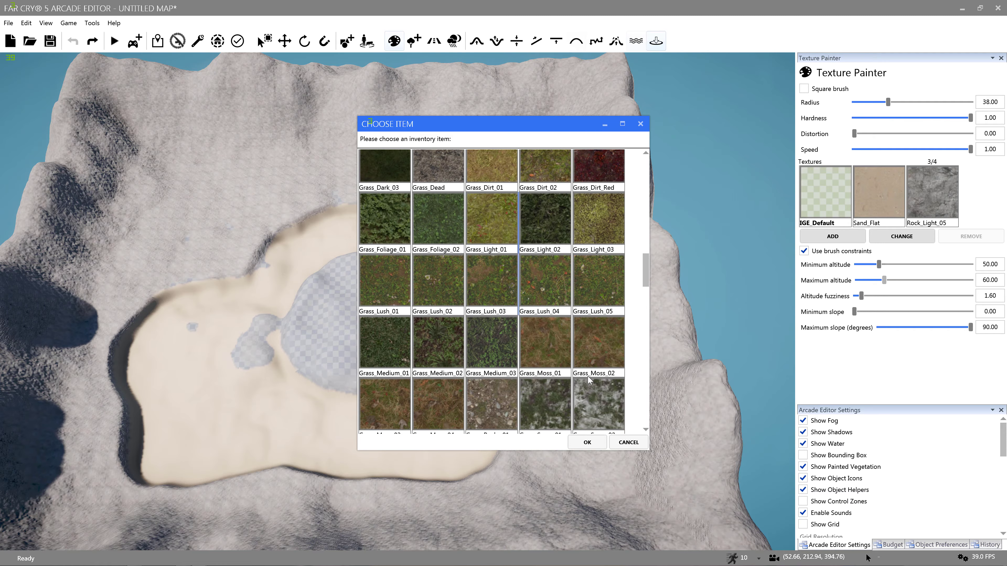
left_click(589, 443)
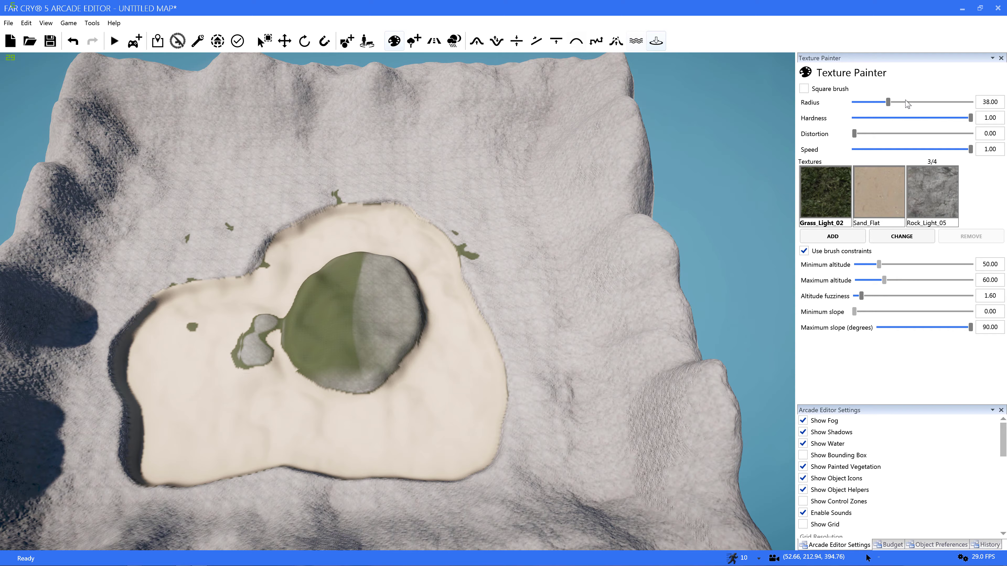
Step: Set the brush radius to 65 and paint Grass_Light_02 over the central mound and the ground surrounding the sand basin
left_click_drag(906, 102, 913, 102)
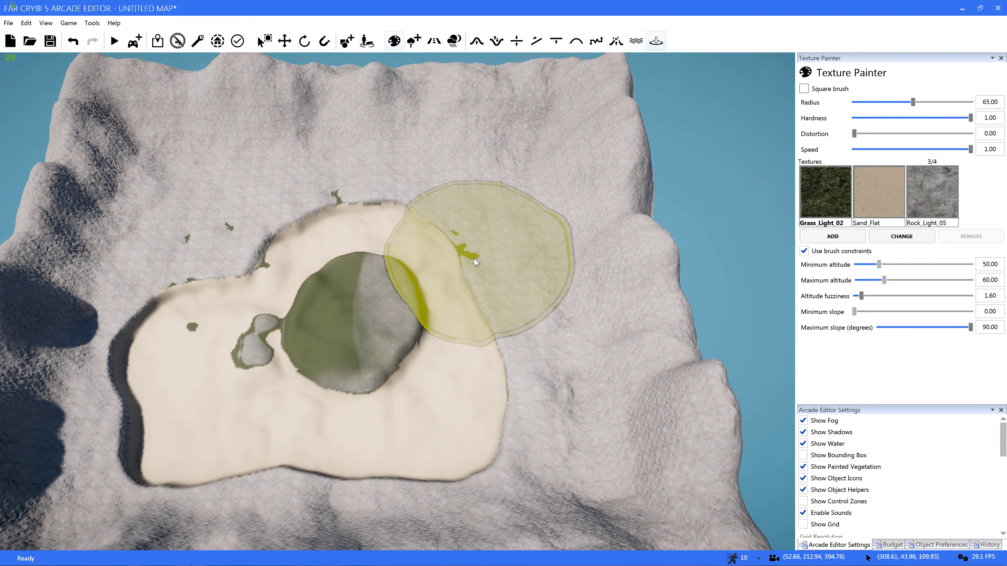
mouse_move(400, 265)
left_mouse_down()
mouse_move(355, 322)
mouse_move(371, 238)
left_mouse_up()
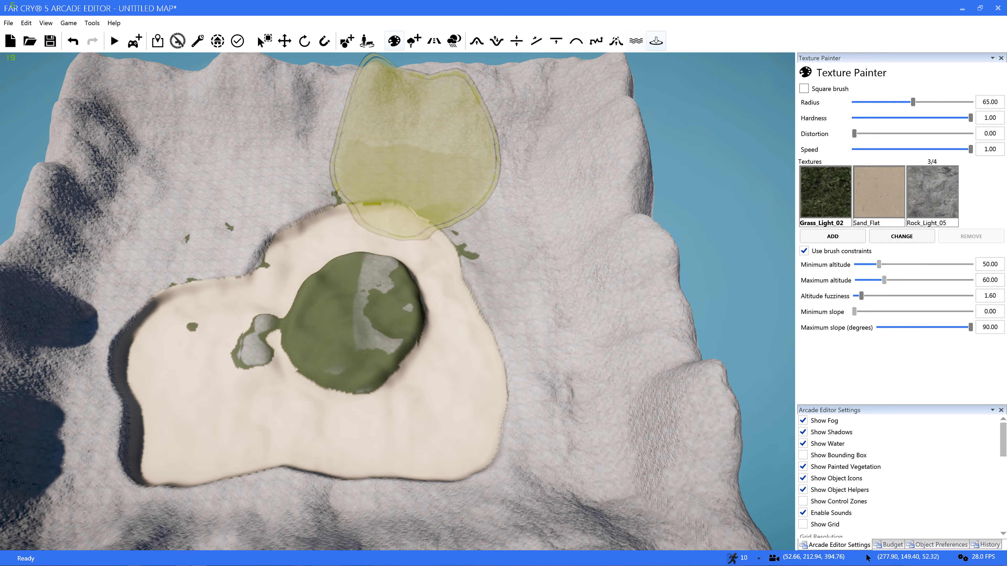
mouse_move(414, 147)
left_mouse_down()
mouse_move(370, 190)
mouse_move(191, 168)
mouse_move(168, 191)
mouse_move(169, 239)
mouse_move(281, 191)
mouse_move(449, 240)
mouse_move(513, 278)
mouse_move(533, 269)
mouse_move(540, 450)
mouse_move(491, 496)
mouse_move(332, 484)
mouse_move(225, 506)
mouse_move(135, 484)
mouse_move(115, 496)
left_mouse_up()
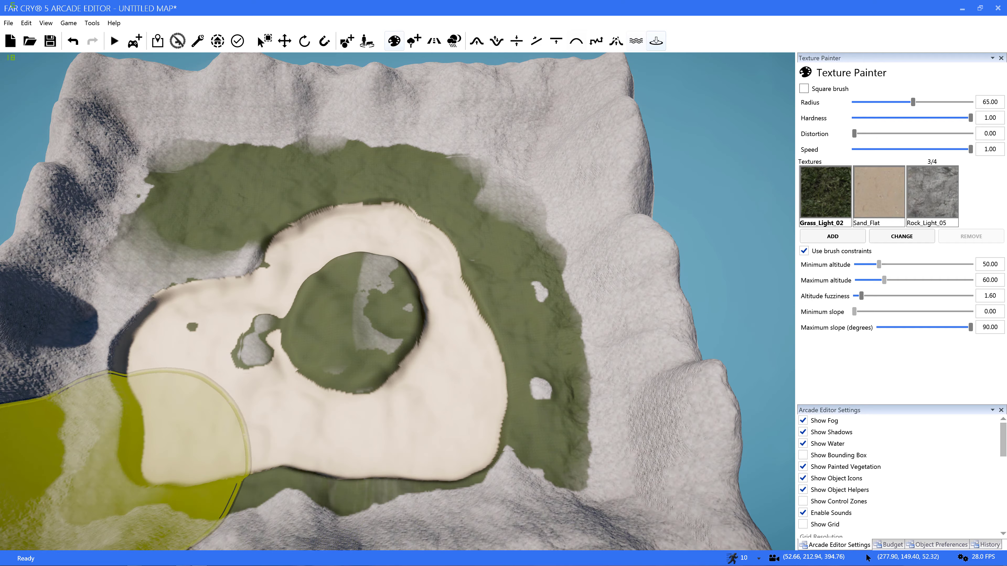
mouse_move(123, 452)
left_mouse_down()
mouse_move(124, 333)
mouse_move(170, 228)
mouse_move(173, 158)
mouse_move(375, 169)
mouse_move(506, 207)
mouse_move(539, 293)
mouse_move(571, 439)
mouse_move(666, 436)
left_mouse_up()
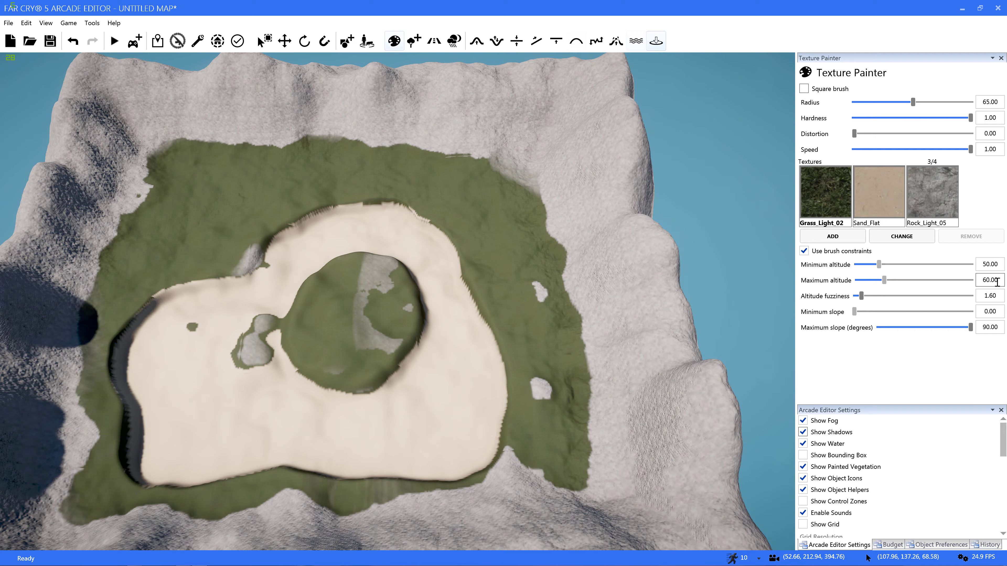
Step: Raise the brush's maximum altitude to 65 and extend Grass_Light_02 up the mountain foot and across the mound's remaining bare patches
left_click_drag(1000, 281, 969, 281)
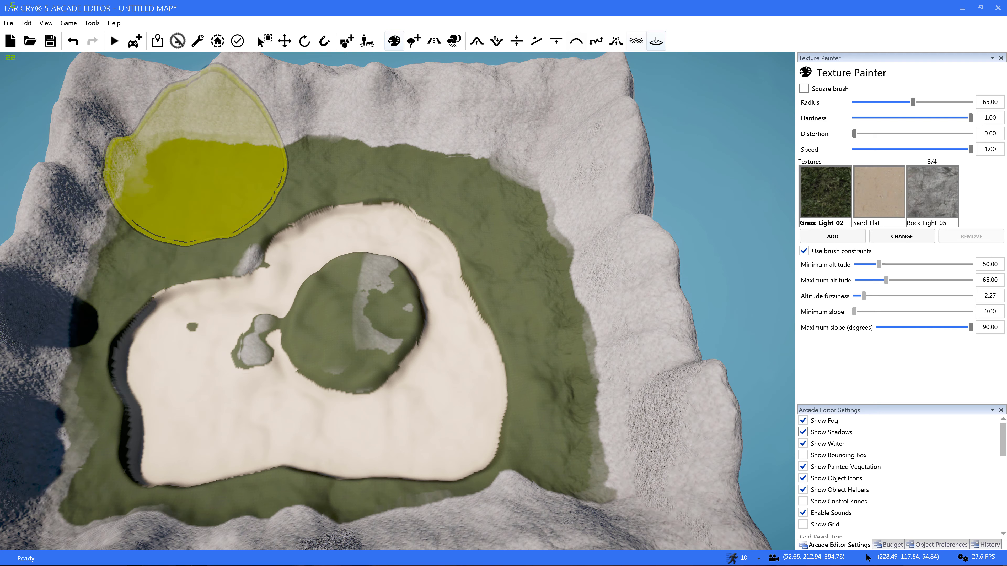
mouse_move(237, 153)
left_mouse_down()
mouse_move(414, 176)
mouse_move(514, 248)
mouse_move(545, 315)
mouse_move(517, 207)
mouse_move(480, 166)
mouse_move(388, 166)
left_mouse_up()
mouse_move(515, 183)
left_mouse_down()
mouse_move(555, 187)
mouse_move(526, 163)
mouse_move(539, 159)
mouse_move(533, 250)
left_mouse_up()
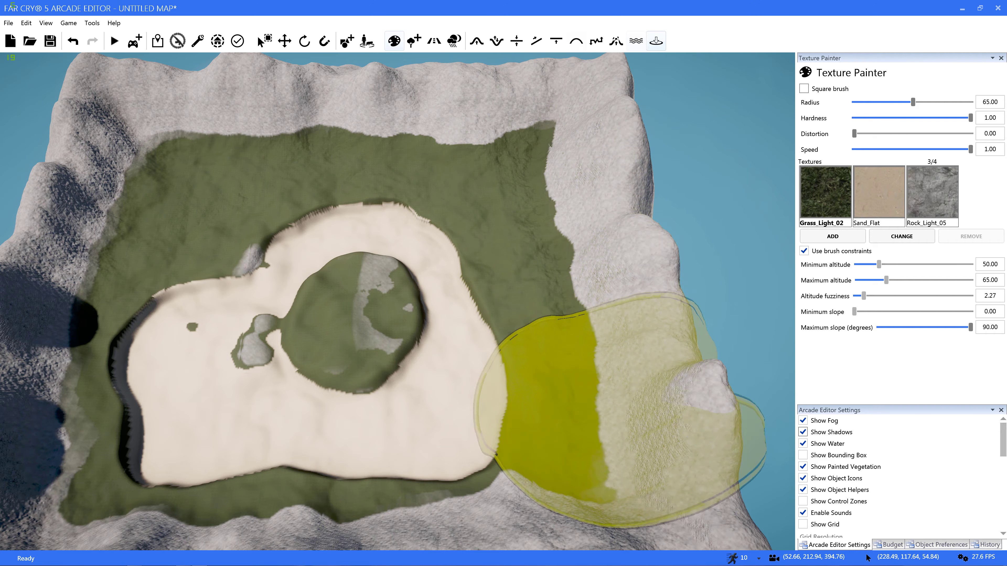
mouse_move(381, 550)
left_mouse_down()
mouse_move(236, 540)
mouse_move(123, 452)
mouse_move(125, 270)
mouse_move(187, 163)
mouse_move(214, 240)
mouse_move(321, 278)
mouse_move(359, 319)
mouse_move(258, 310)
mouse_move(326, 315)
mouse_move(259, 320)
mouse_move(180, 272)
mouse_move(364, 283)
mouse_move(410, 256)
mouse_move(326, 269)
mouse_move(269, 225)
mouse_move(202, 371)
mouse_move(248, 392)
mouse_move(382, 293)
mouse_move(410, 381)
mouse_move(437, 354)
left_mouse_up()
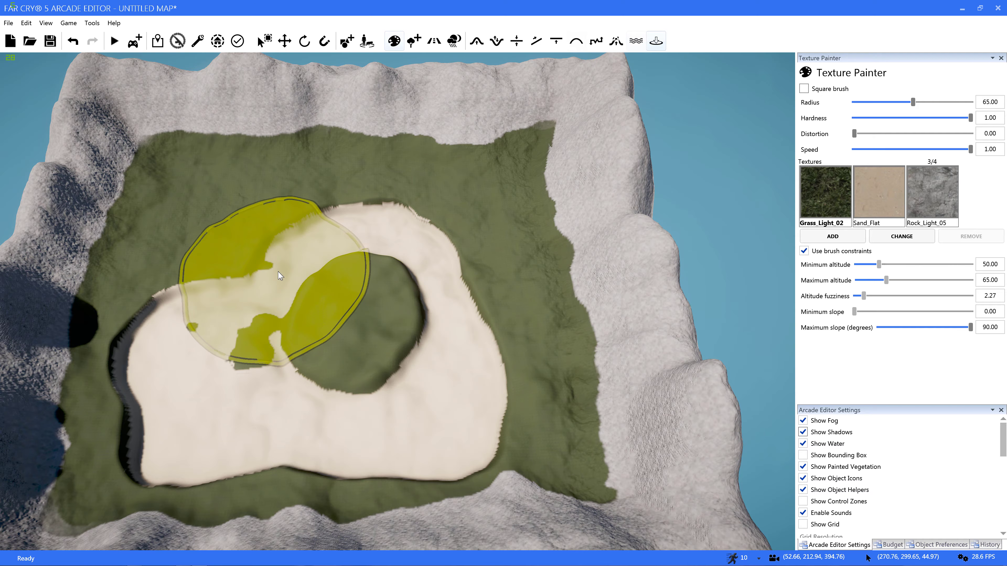
mouse_move(398, 211)
left_mouse_down()
mouse_move(388, 193)
mouse_move(481, 349)
mouse_move(310, 417)
left_mouse_up()
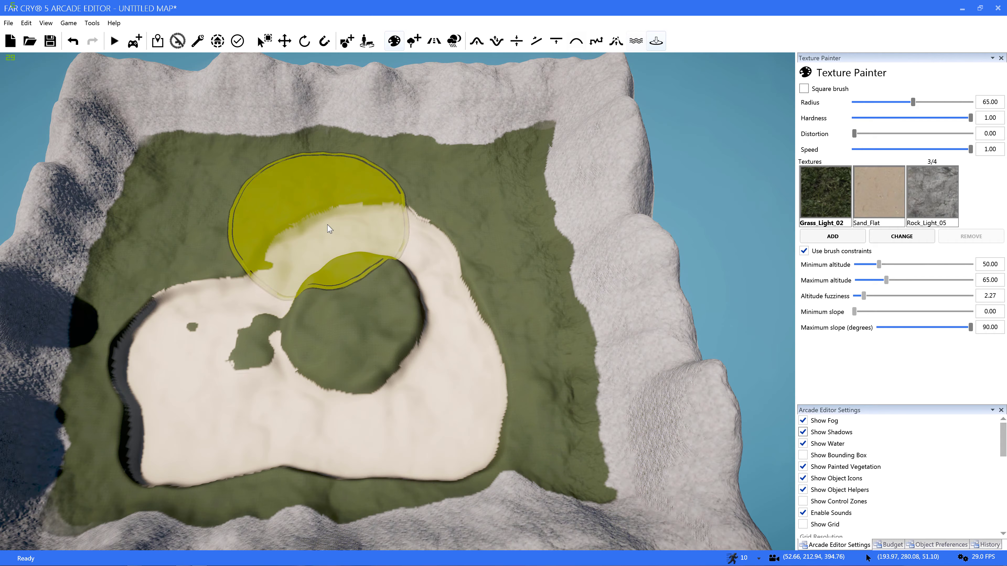
Step: Paint Sand_Flat with a radius 6 brush along the jagged grass edge of the sand basin
scroll(331, 232, "up", 5)
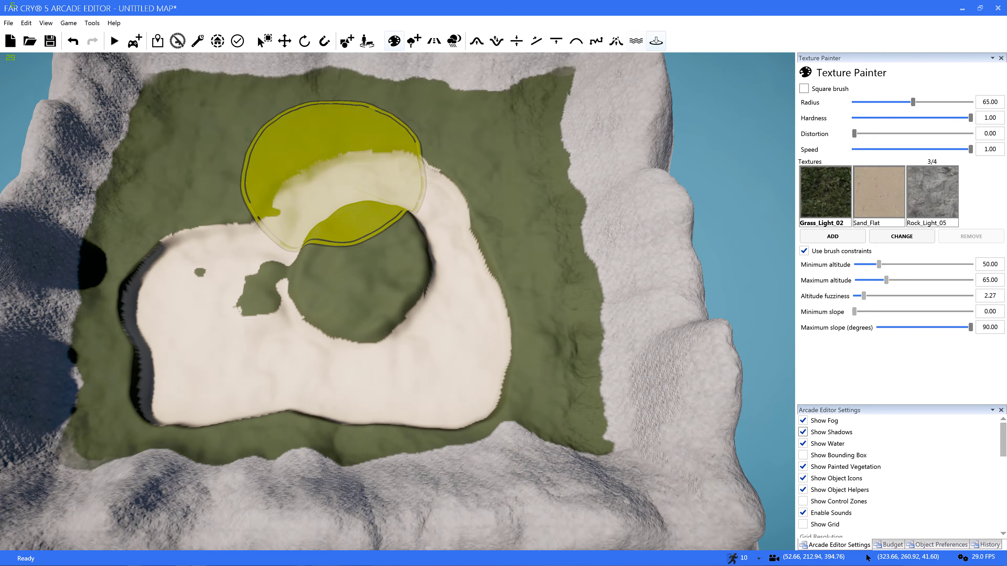
scroll(275, 273, "up", 8)
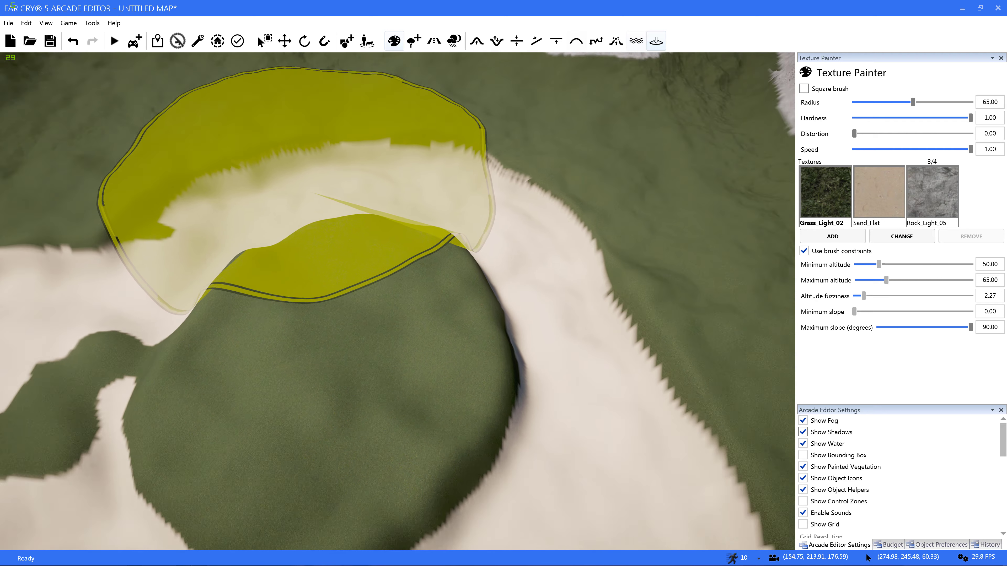
key("w")
right_click_drag(312, 193, 319, 349)
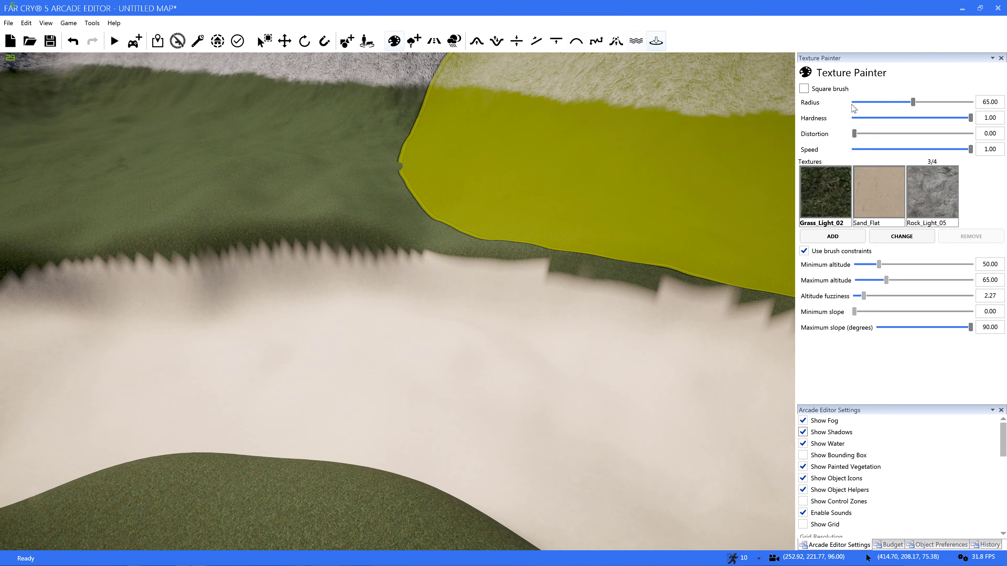
left_click(852, 104)
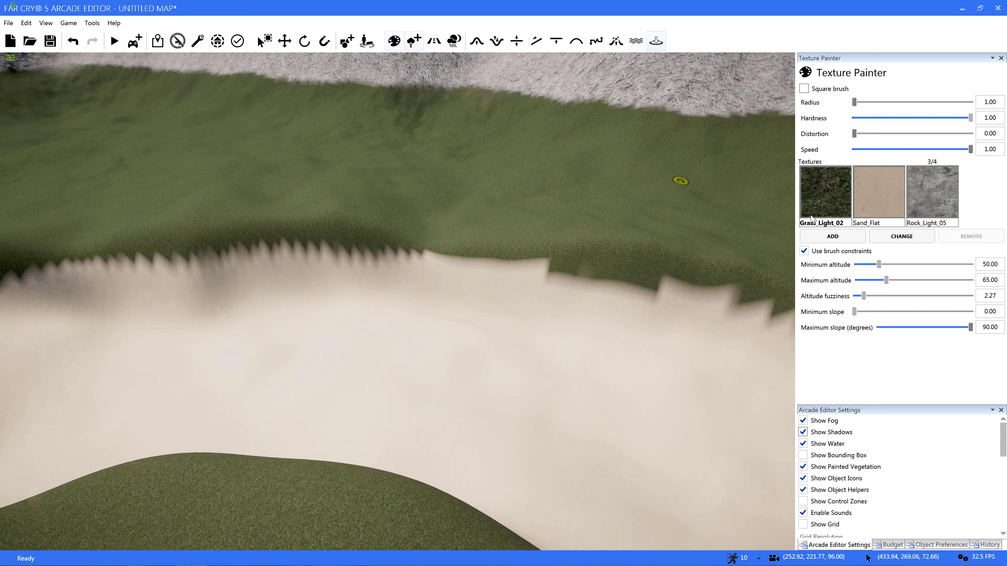
left_click(868, 212)
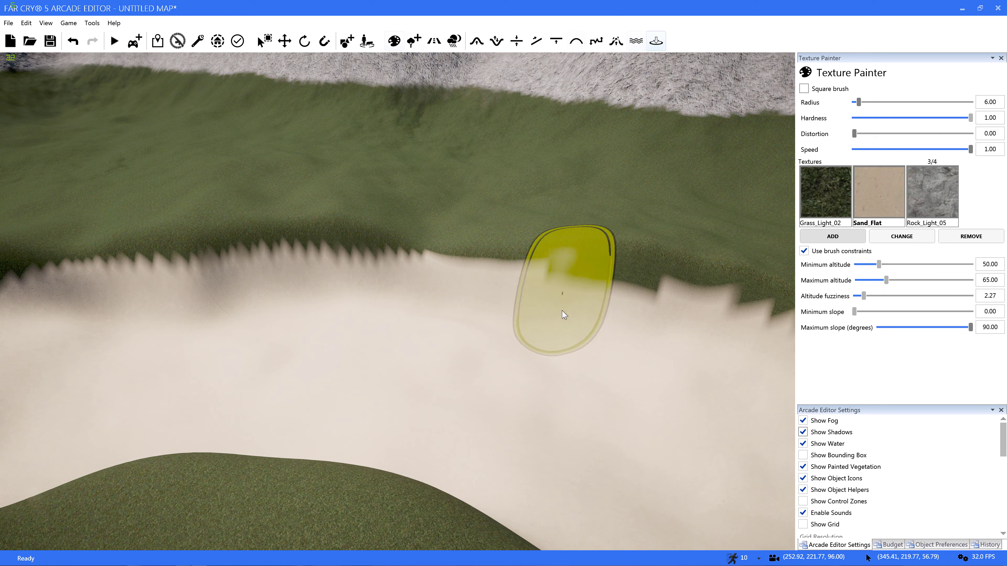
mouse_move(558, 326)
left_mouse_down()
mouse_move(633, 338)
mouse_move(568, 336)
mouse_move(554, 329)
mouse_move(633, 340)
left_mouse_up()
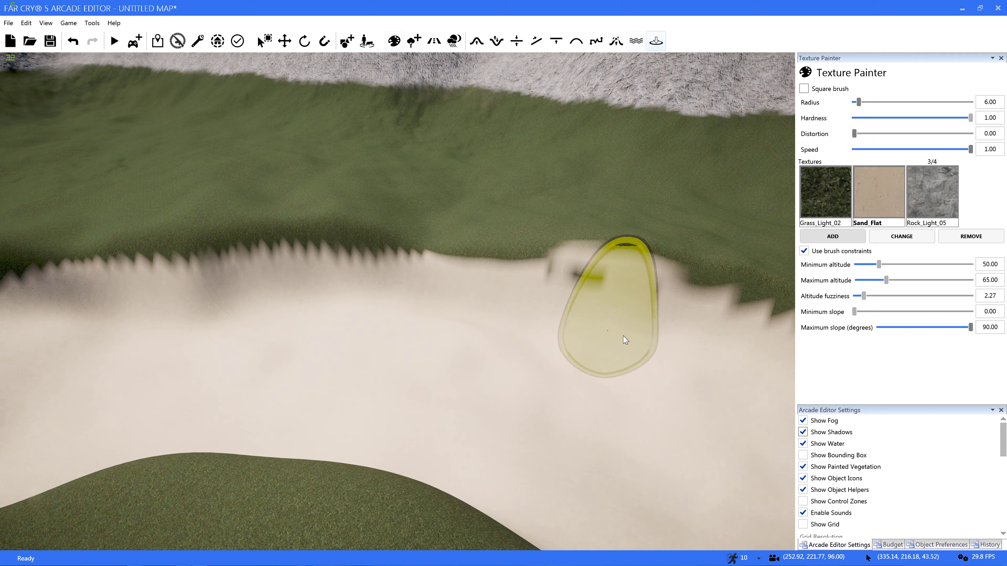
Step: Turn off the brush constraints and smooth the basin's jagged edge with Sand_Flat, retouching it with Grass_Light_02
left_click(803, 250)
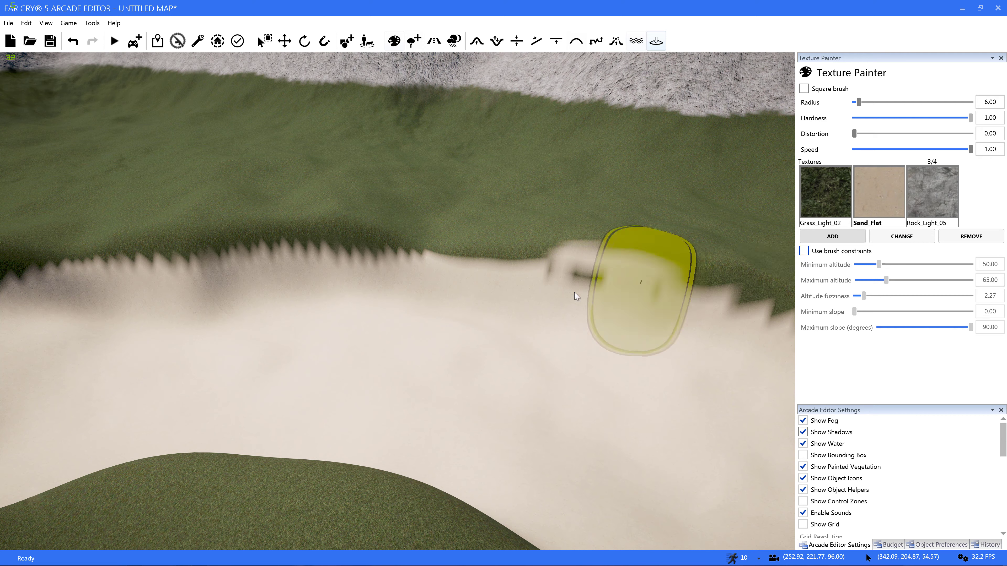
left_click_drag(576, 324, 694, 346)
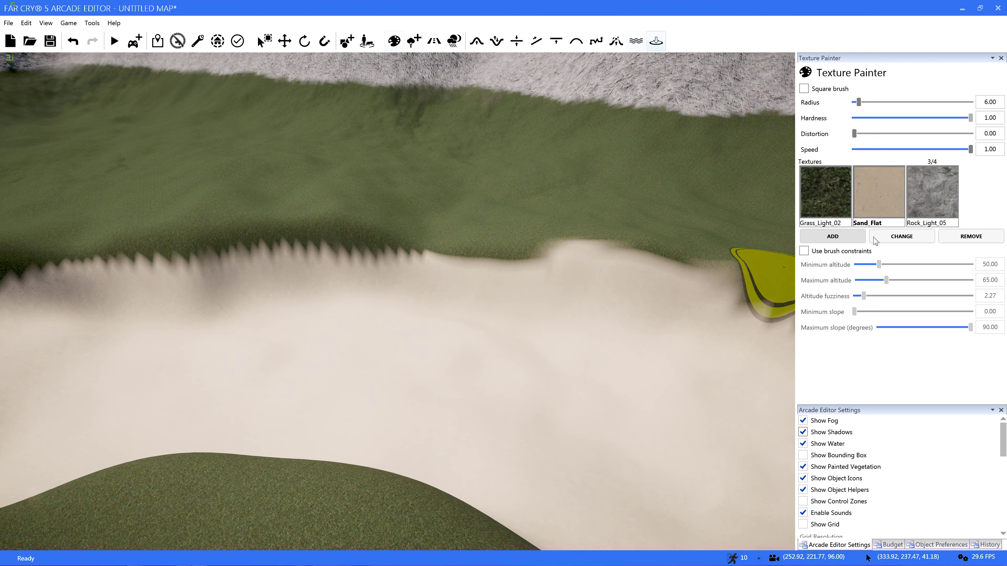
left_click(819, 195)
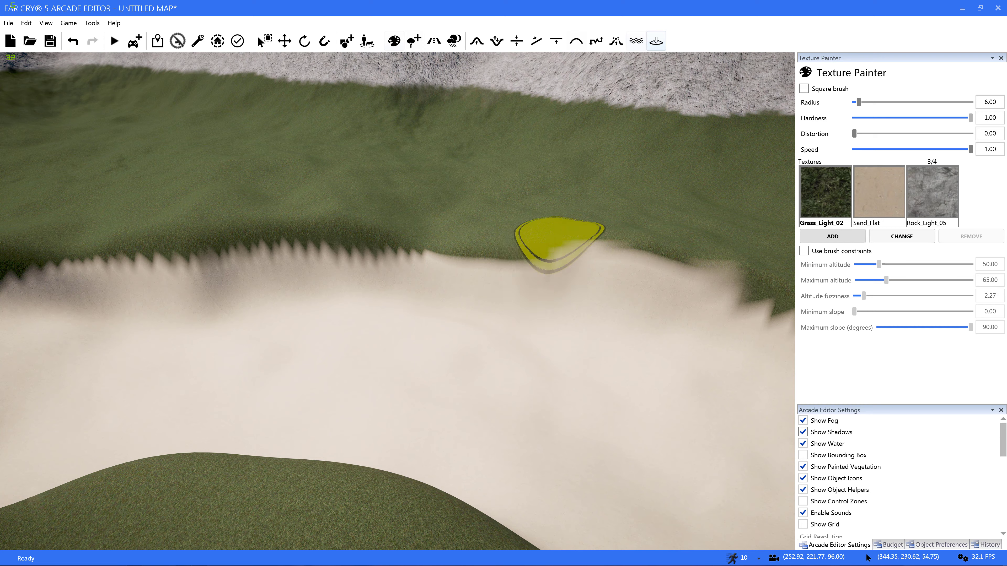
left_click_drag(563, 244, 665, 253)
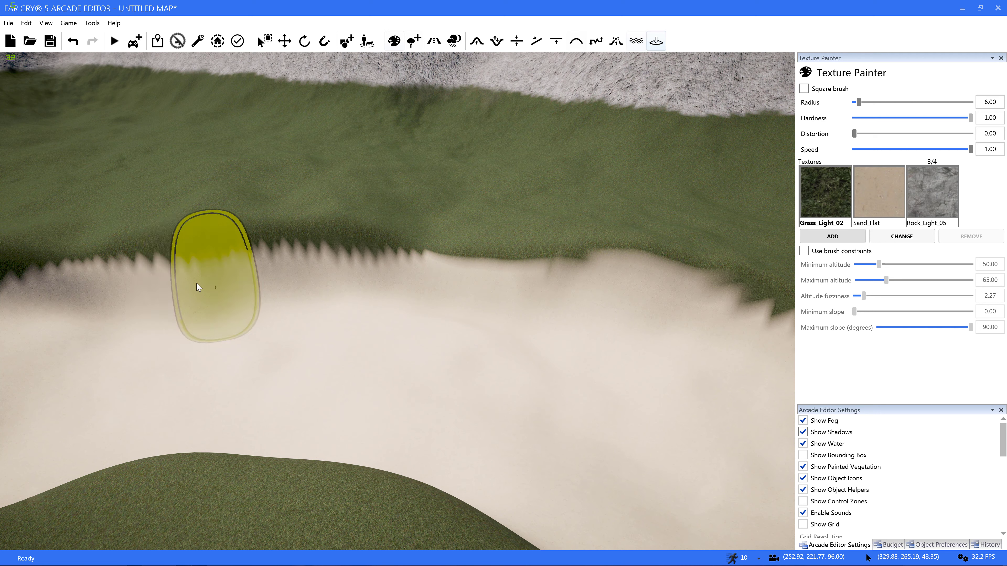
Step: Add Snow_01 as the fourth texture and constrain its brush to altitudes between 100 and 200
right_click_drag(253, 322, 333, 357)
key("w")
key("s")
mouse_move(158, 290)
right_mouse_down()
mouse_move(158, 166)
mouse_move(187, 186)
mouse_move(301, 202)
mouse_move(421, 249)
mouse_move(575, 289)
mouse_move(693, 254)
mouse_move(682, 135)
right_mouse_up()
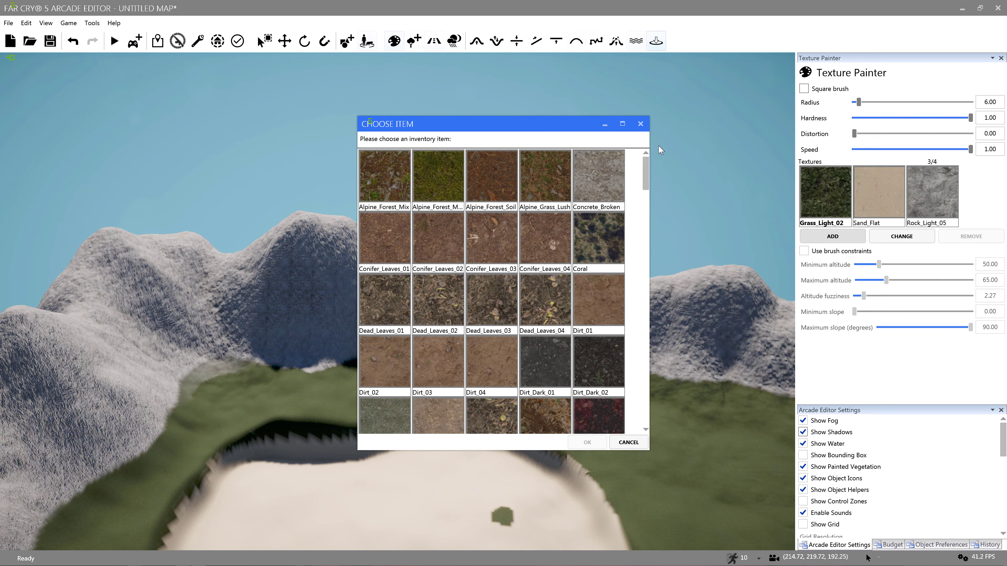
left_click_drag(647, 180, 663, 428)
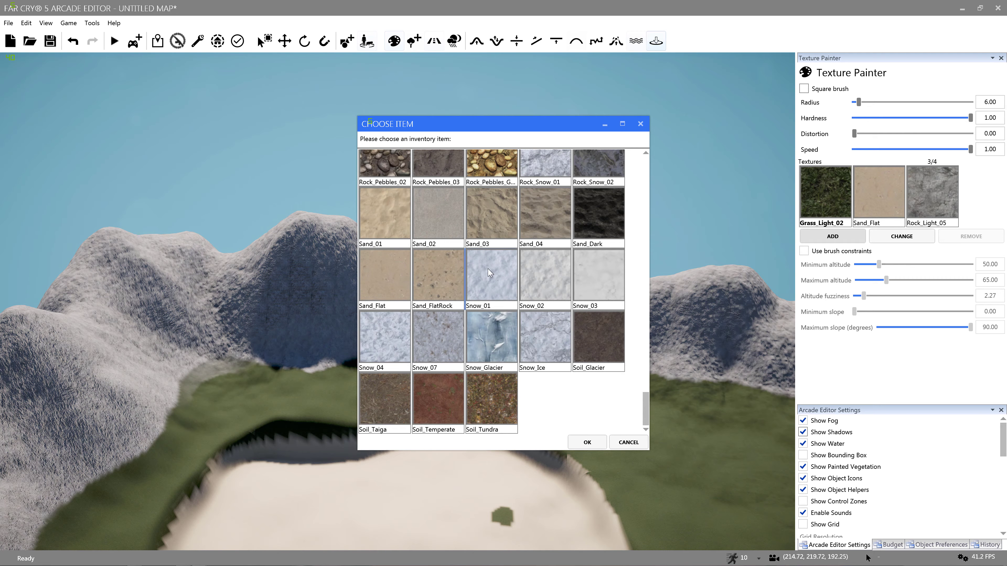
left_click(587, 443)
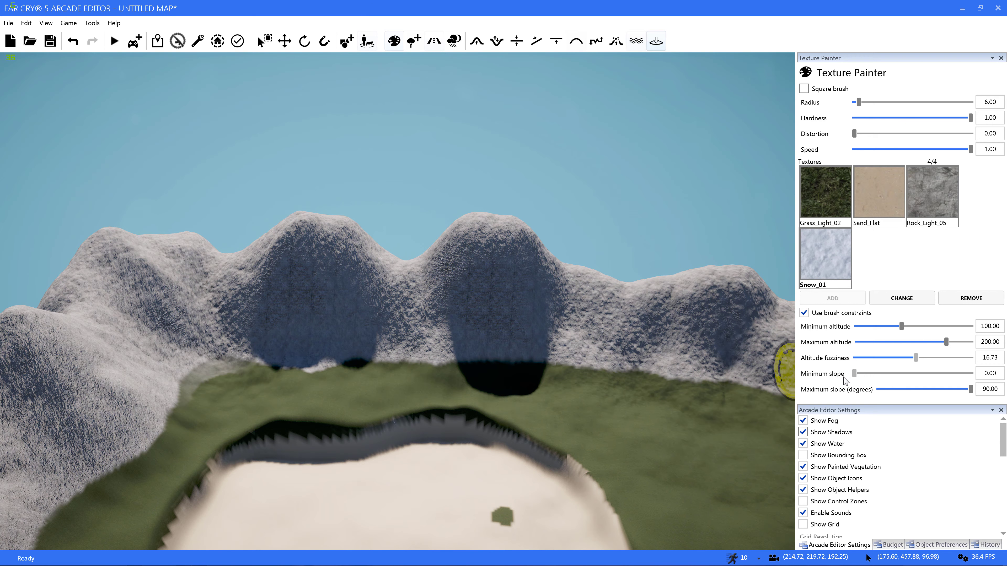
Step: Set the brush radius to 128 and paint Snow_01 over the mountain peaks all around the map's rim
mouse_move(626, 347)
right_mouse_down()
mouse_move(708, 209)
mouse_move(484, 205)
mouse_move(475, 214)
right_mouse_up()
scroll(476, 215, "down", 5)
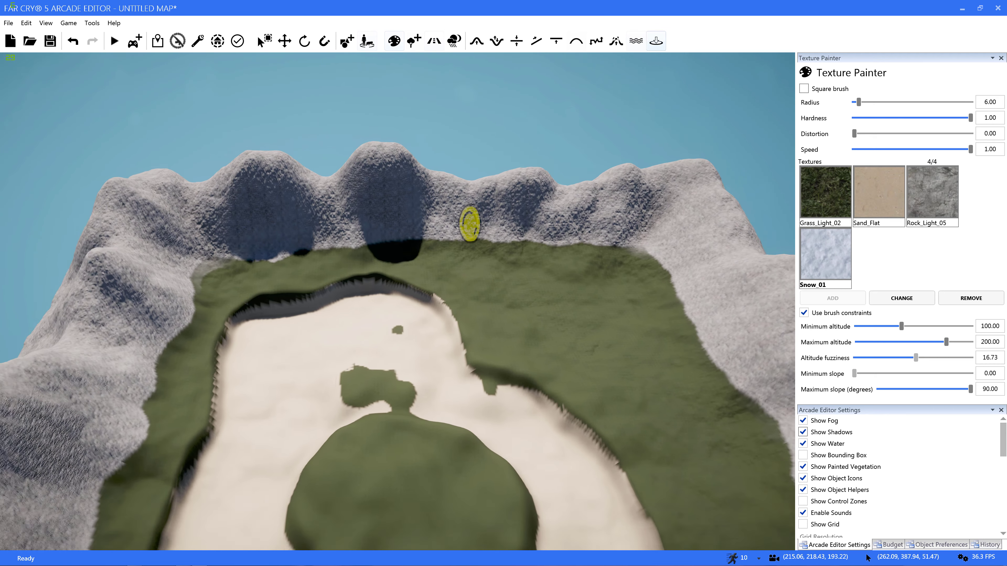
scroll(468, 191, "down", 5)
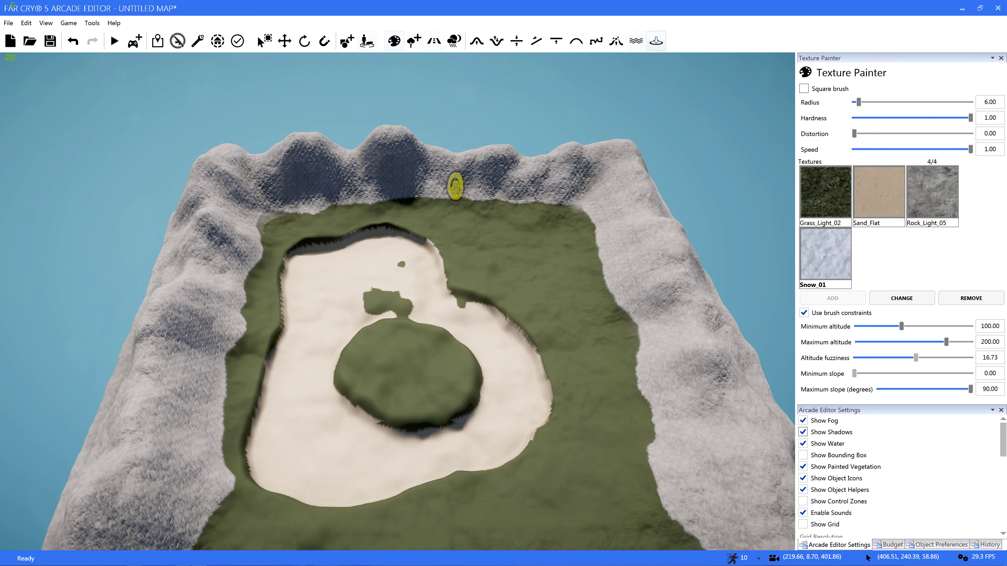
right_click_drag(455, 186, 451, 184)
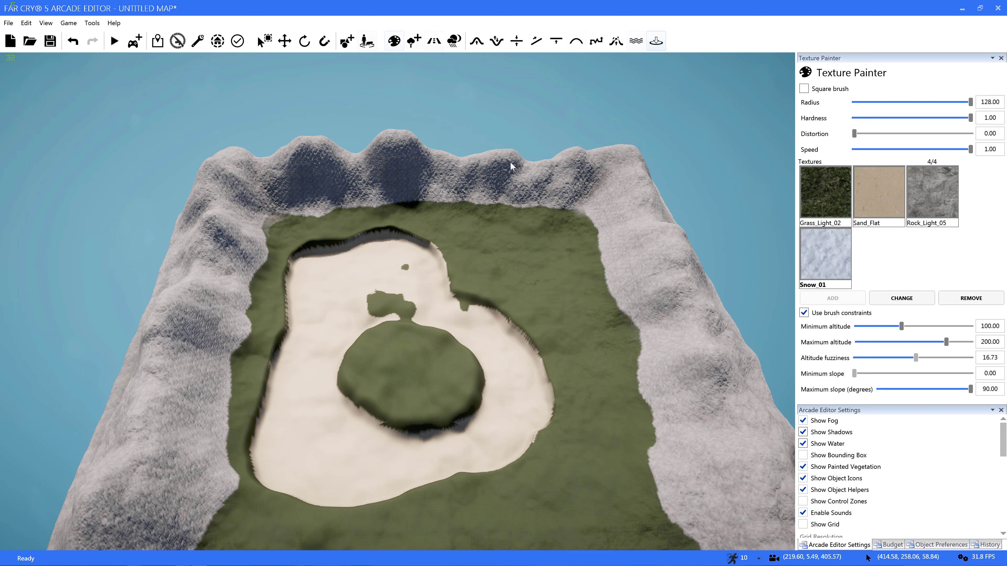
mouse_move(510, 165)
left_mouse_down()
mouse_move(508, 180)
mouse_move(357, 182)
mouse_move(317, 170)
mouse_move(313, 214)
mouse_move(281, 258)
mouse_move(238, 278)
mouse_move(187, 436)
mouse_move(277, 222)
mouse_move(456, 202)
mouse_move(549, 216)
mouse_move(674, 317)
mouse_move(749, 460)
mouse_move(737, 452)
left_mouse_up()
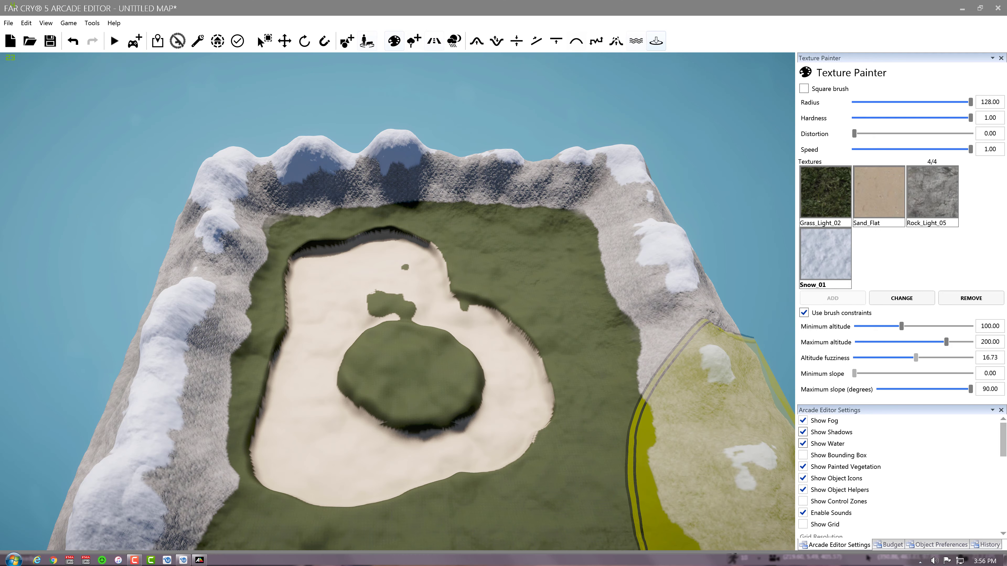
mouse_move(656, 498)
right_mouse_down()
mouse_move(618, 543)
mouse_move(698, 535)
mouse_move(646, 549)
mouse_move(674, 511)
mouse_move(673, 466)
right_mouse_up()
key("s")
mouse_move(674, 460)
left_mouse_down()
mouse_move(337, 433)
mouse_move(284, 369)
mouse_move(317, 119)
mouse_move(432, 95)
mouse_move(669, 155)
mouse_move(686, 325)
mouse_move(618, 413)
mouse_move(279, 365)
mouse_move(260, 353)
left_mouse_up()
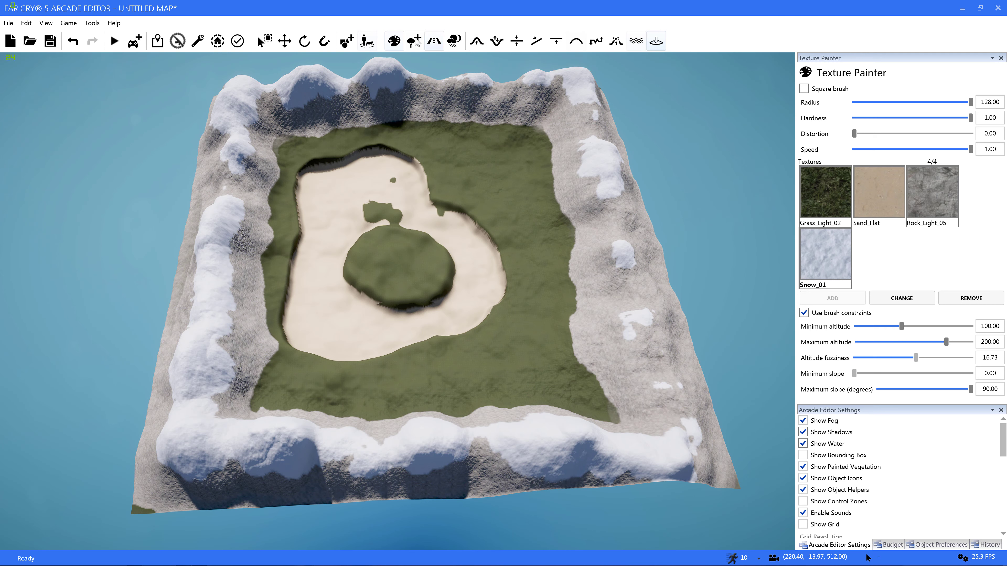
Step: Choose the Sand_Flat texture and reduce the brush radius to 1 to judge its size against the sand basin
left_click(880, 198)
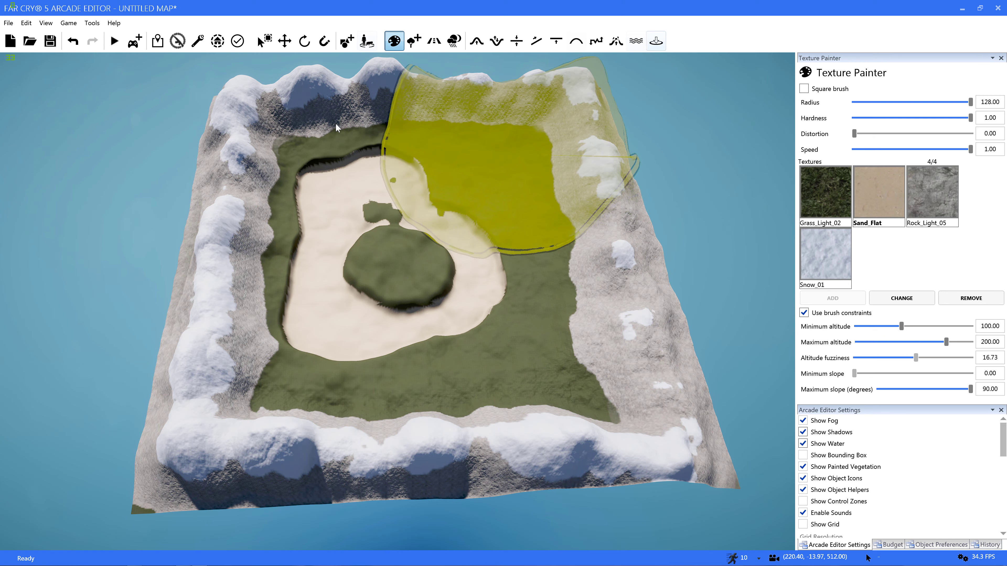
left_click(853, 103)
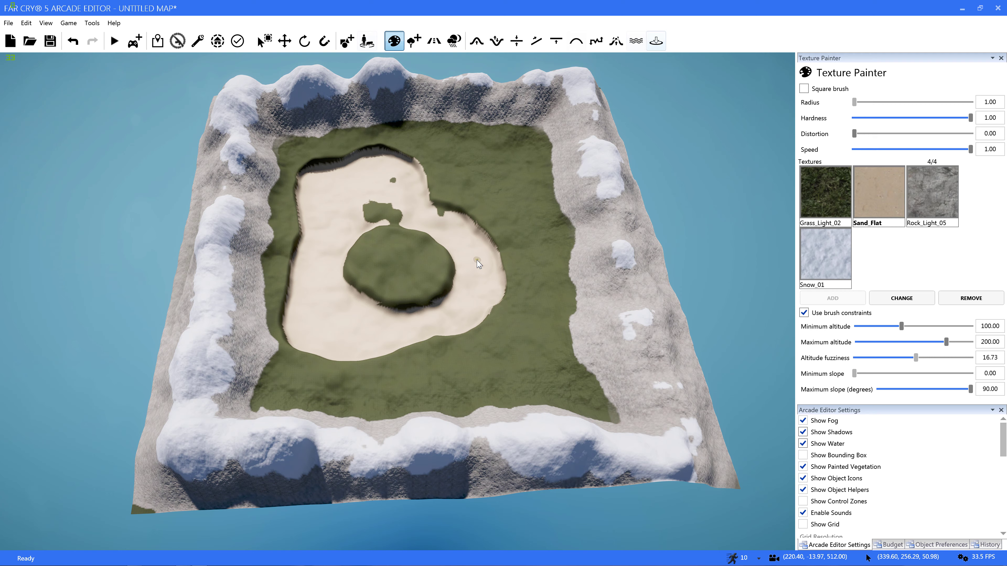
scroll(479, 264, "up", 5)
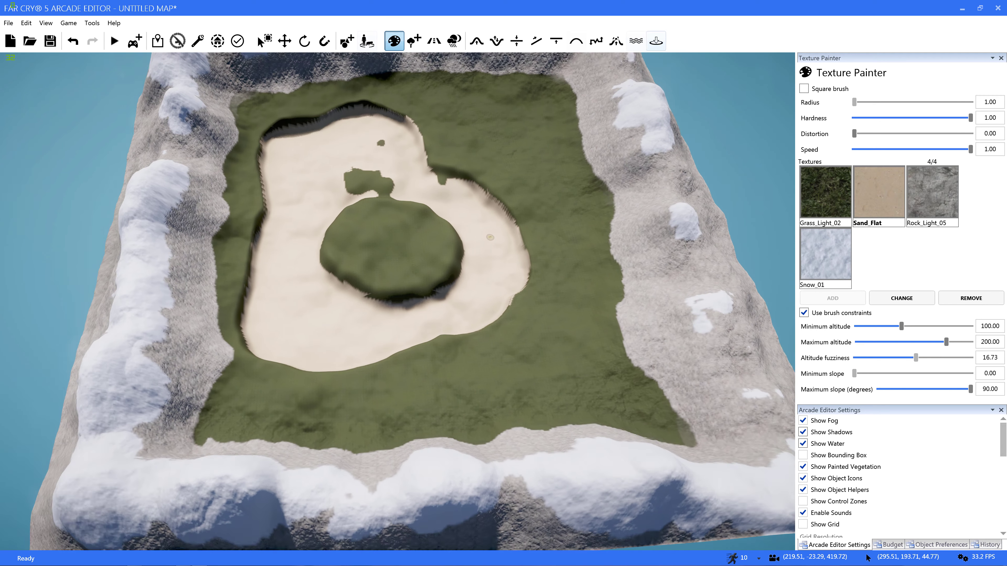
scroll(490, 237, "up", 5)
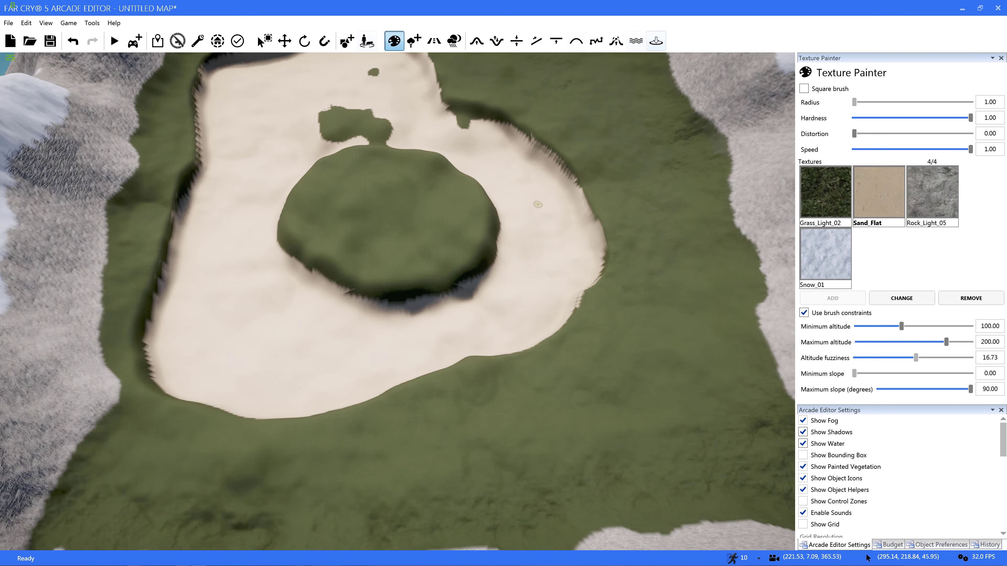
Step: Place a Badass Follower enemy from Wave 1 on the grassy mound in the middle of the sand basin
key("w")
right_click_drag(538, 205, 538, 87)
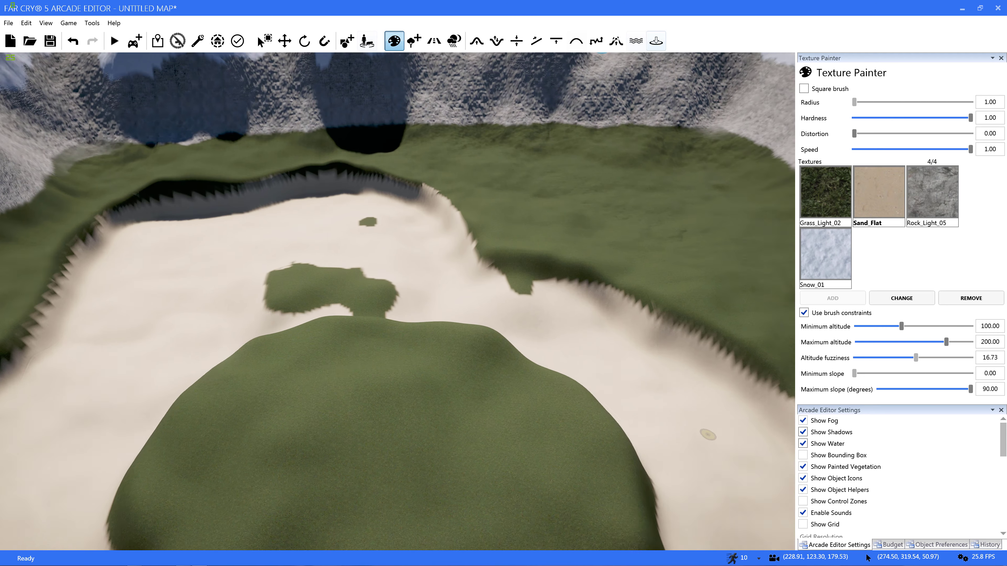
scroll(538, 204, "up", 10)
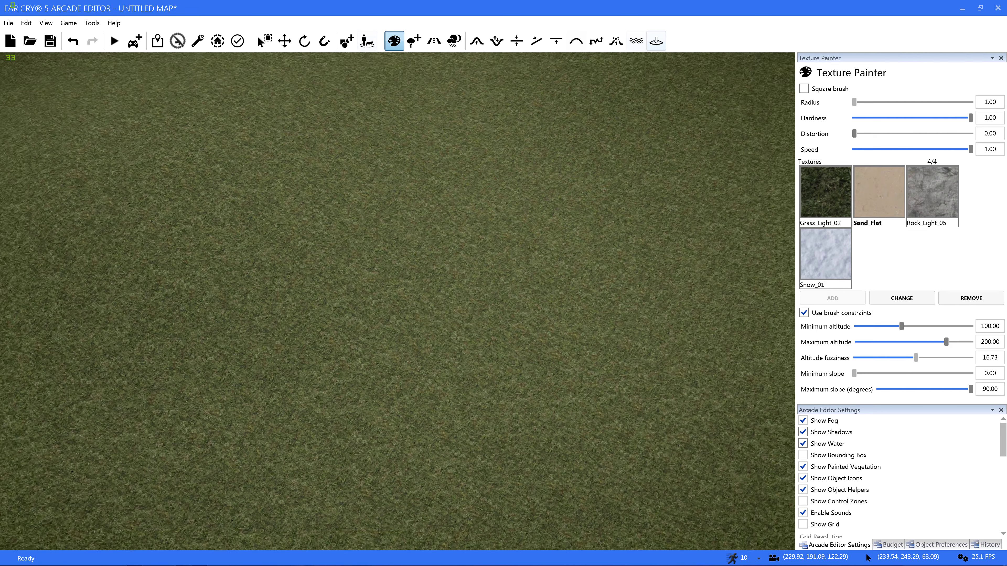
key("w")
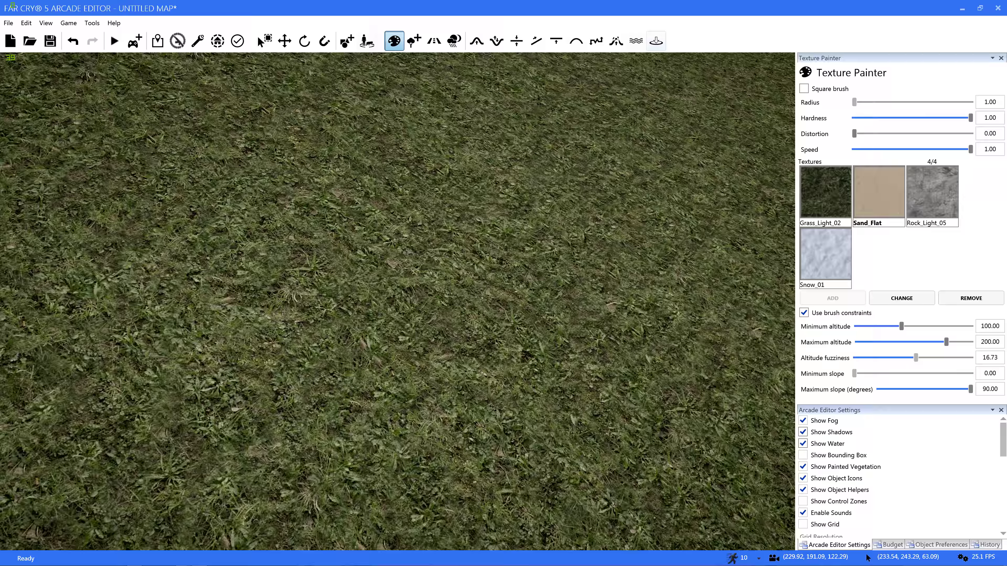
right_click_drag(398, 302, 398, 158)
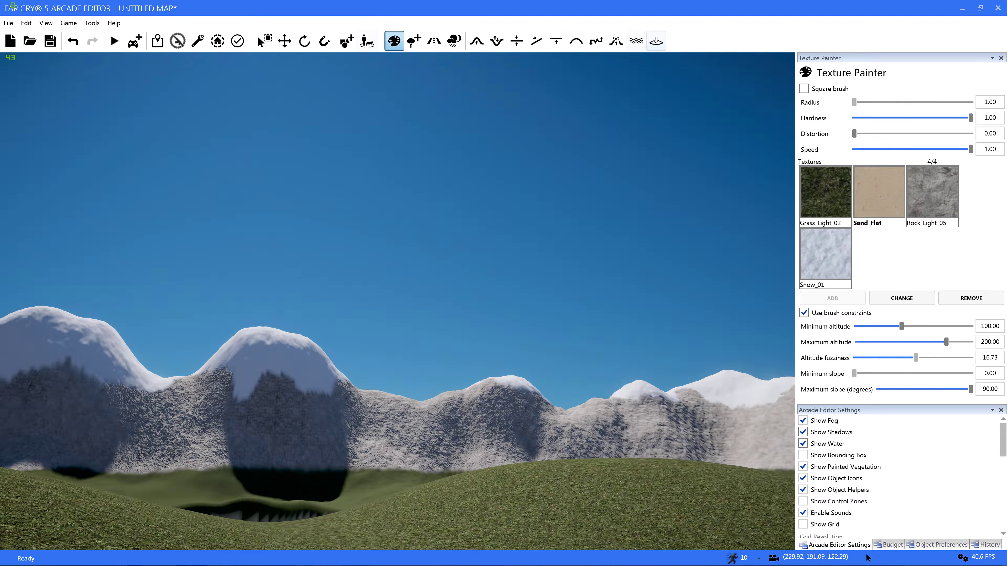
right_click_drag(539, 151, 485, 234)
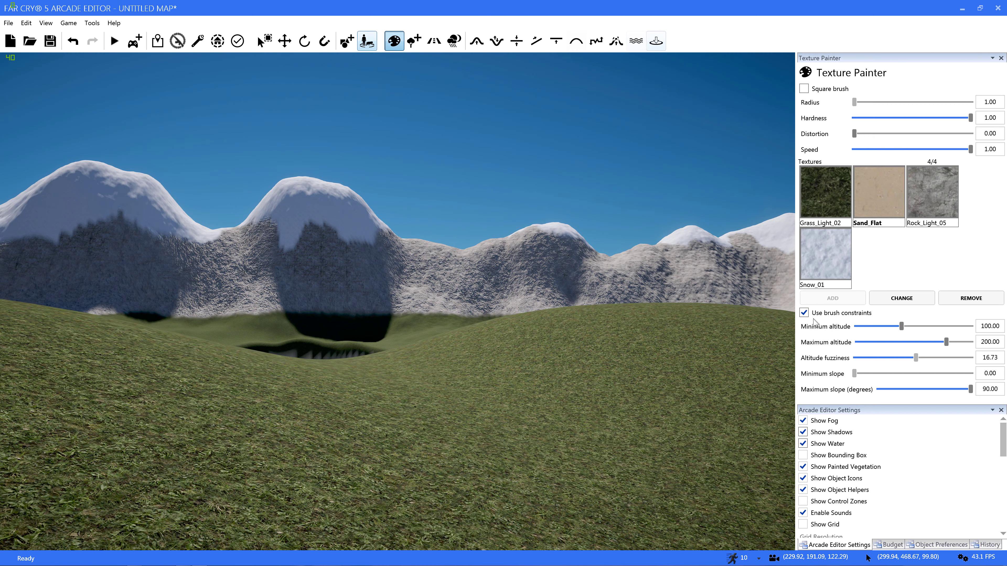
left_click(821, 384)
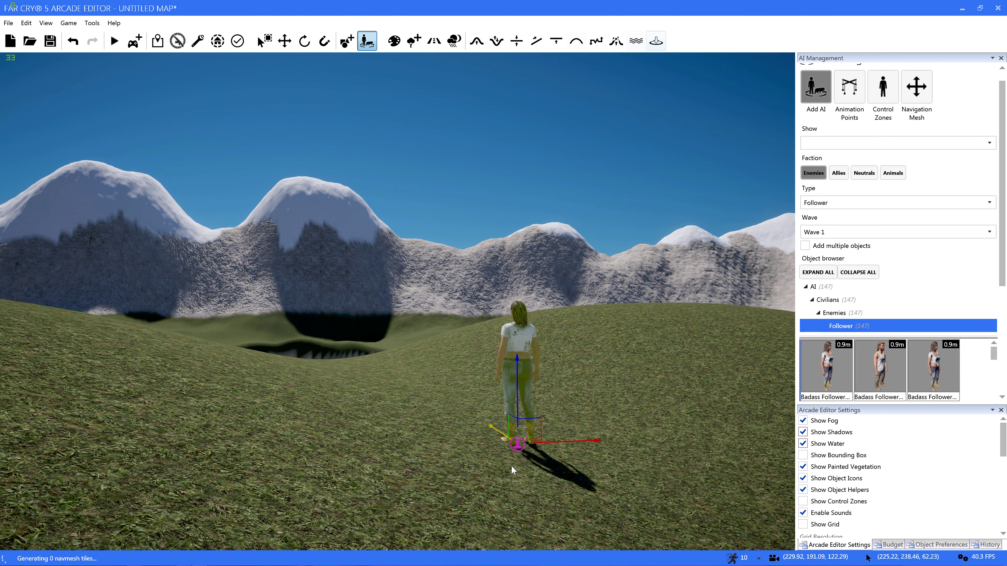
Step: Examine the mountains from ground level near the placed enemy, and compare its size with the mound and basin from above
mouse_move(397, 302)
right_mouse_down()
mouse_move(475, 167)
mouse_move(472, 214)
mouse_move(325, 293)
mouse_move(127, 297)
mouse_move(206, 273)
mouse_move(619, 289)
mouse_move(714, 274)
mouse_move(792, 275)
mouse_move(396, 301)
mouse_move(333, 445)
mouse_move(329, 528)
mouse_move(333, 373)
right_mouse_up()
key("w")
key("a")
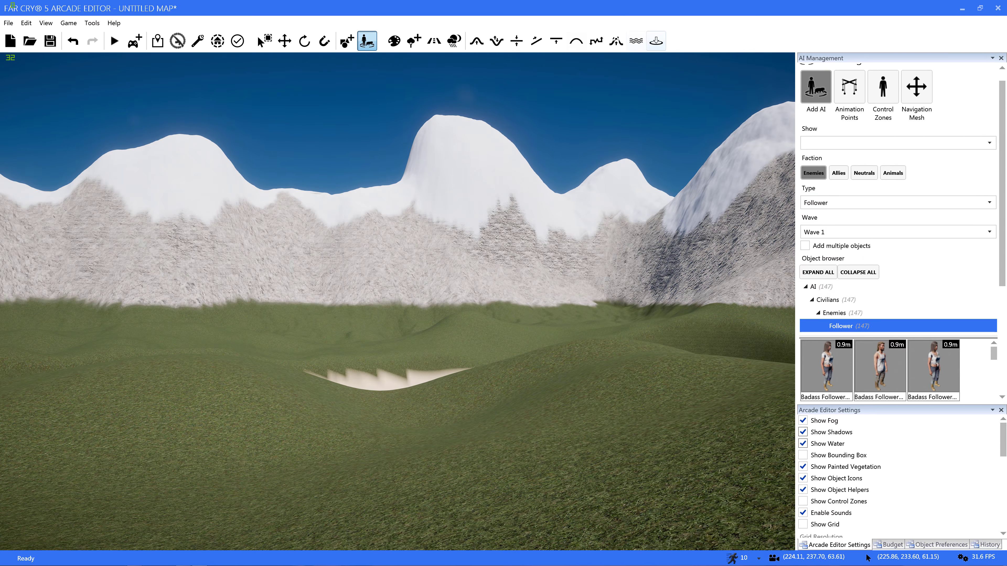
key("s")
key("s")
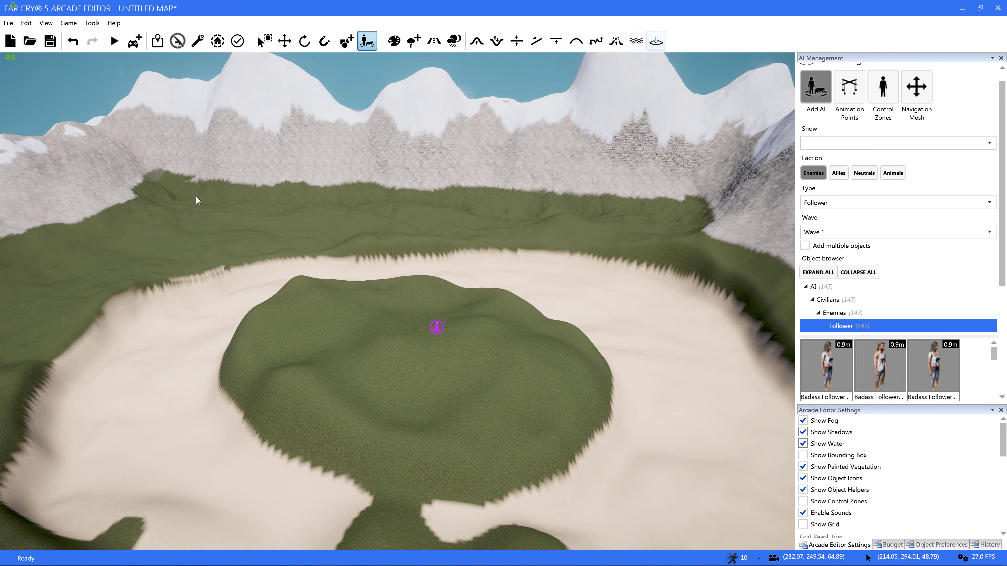